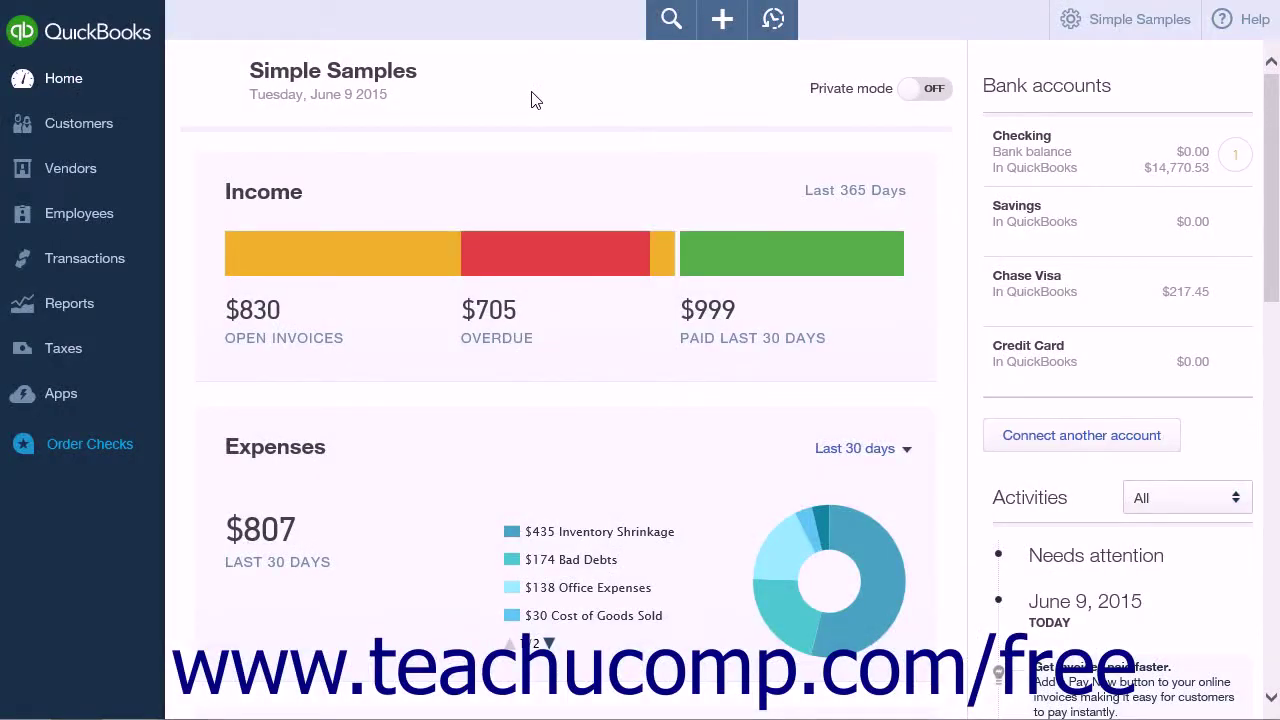
Open the Pay Bills form from the Create menu's Vendors section
{"action": "left_click", "coordinate": [721, 22]}
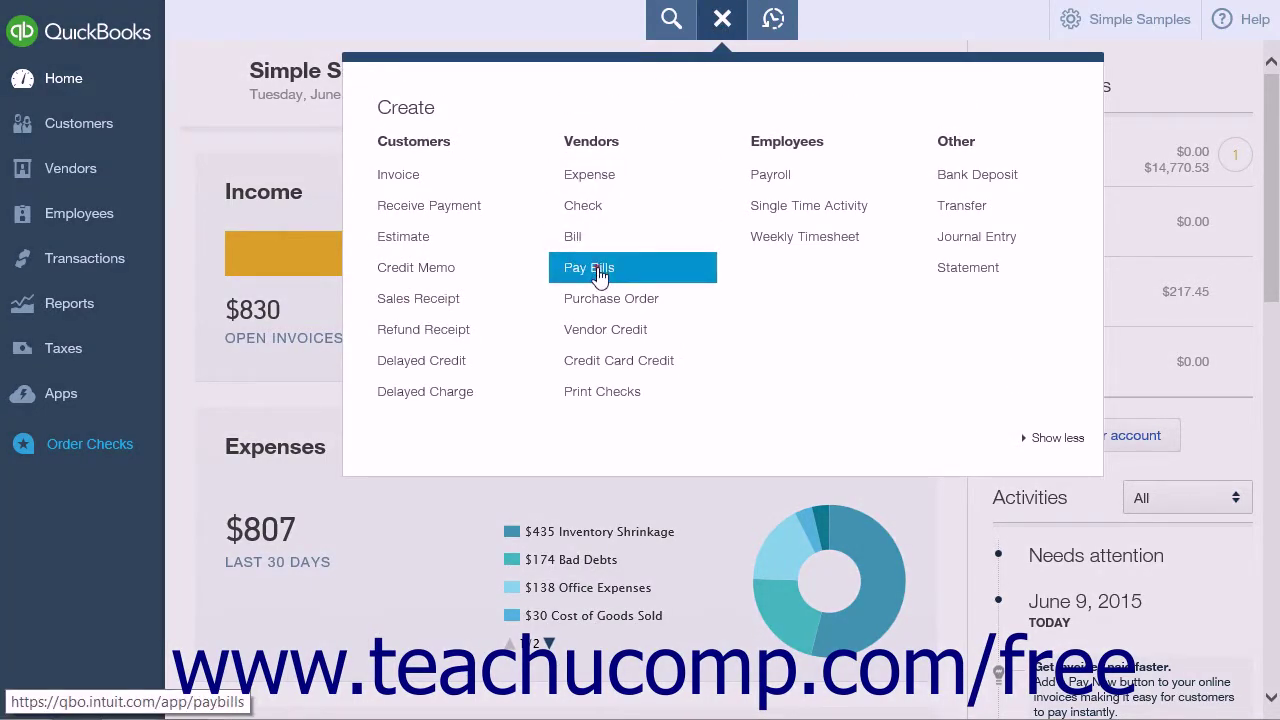
{"action": "left_click", "coordinate": [600, 277]}
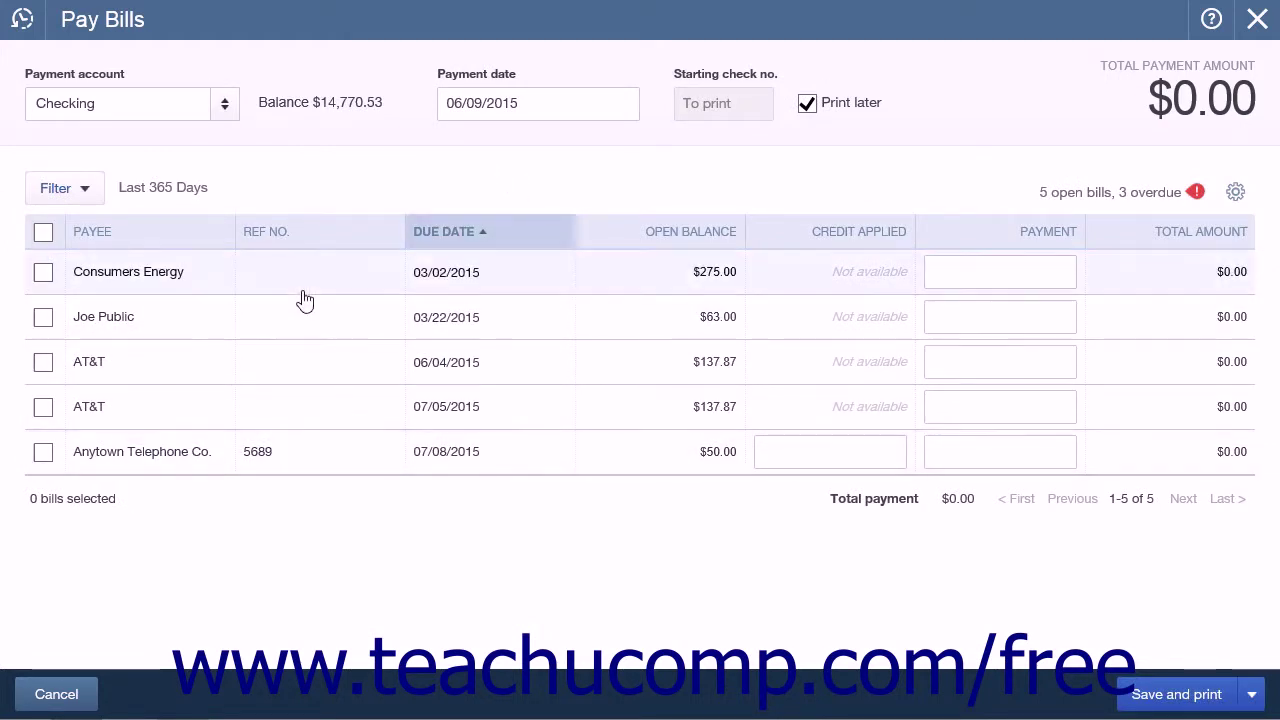
{"action": "left_click", "coordinate": [225, 107]}
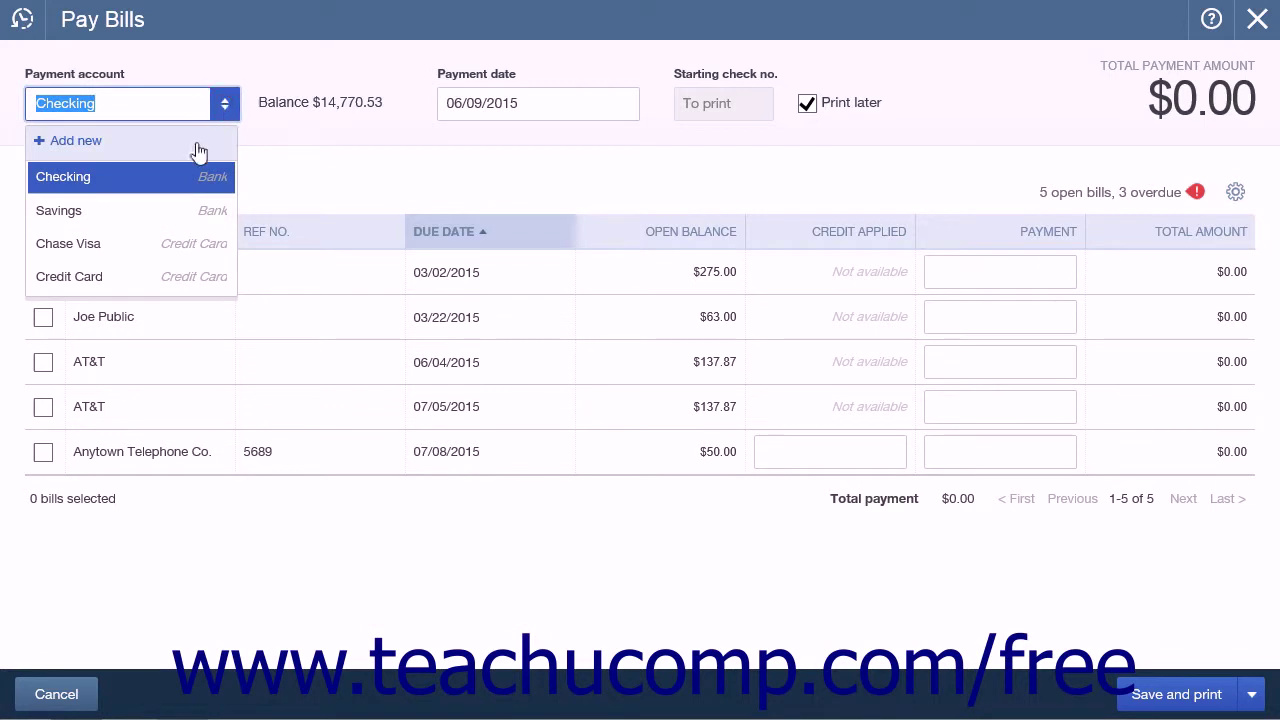
{"action": "left_click", "coordinate": [180, 178]}
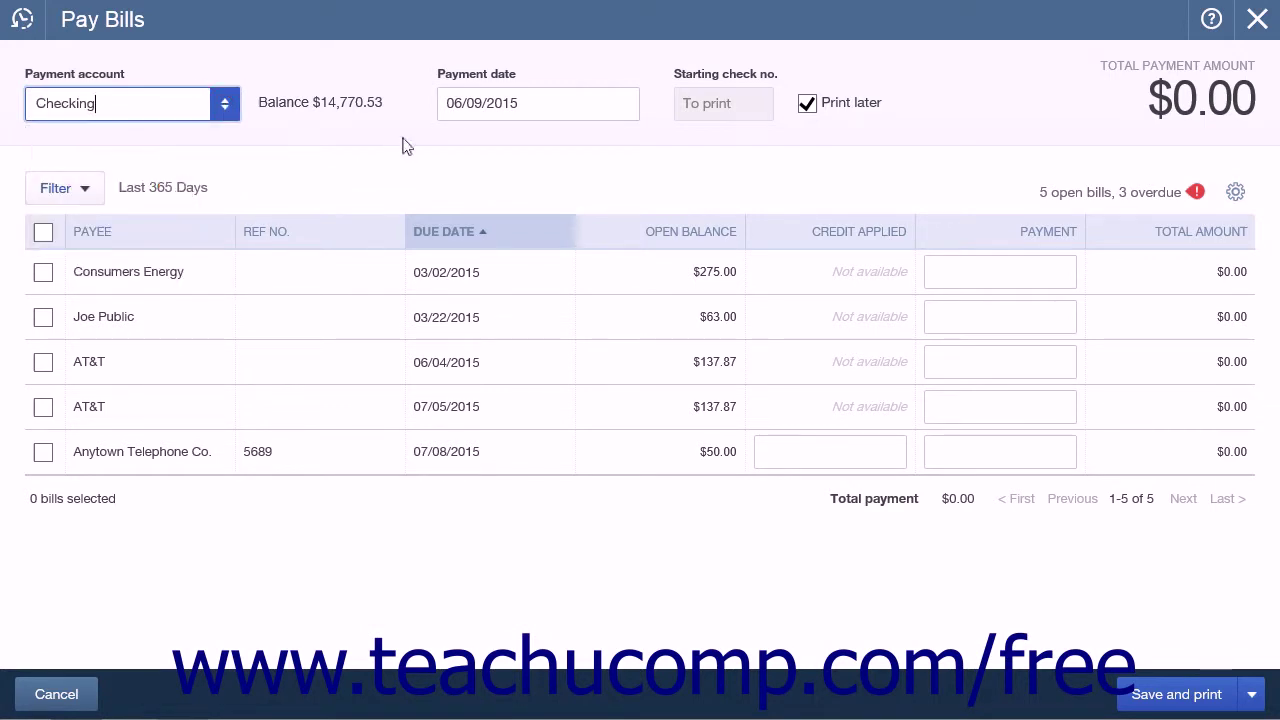
{"action": "left_click", "coordinate": [554, 103]}
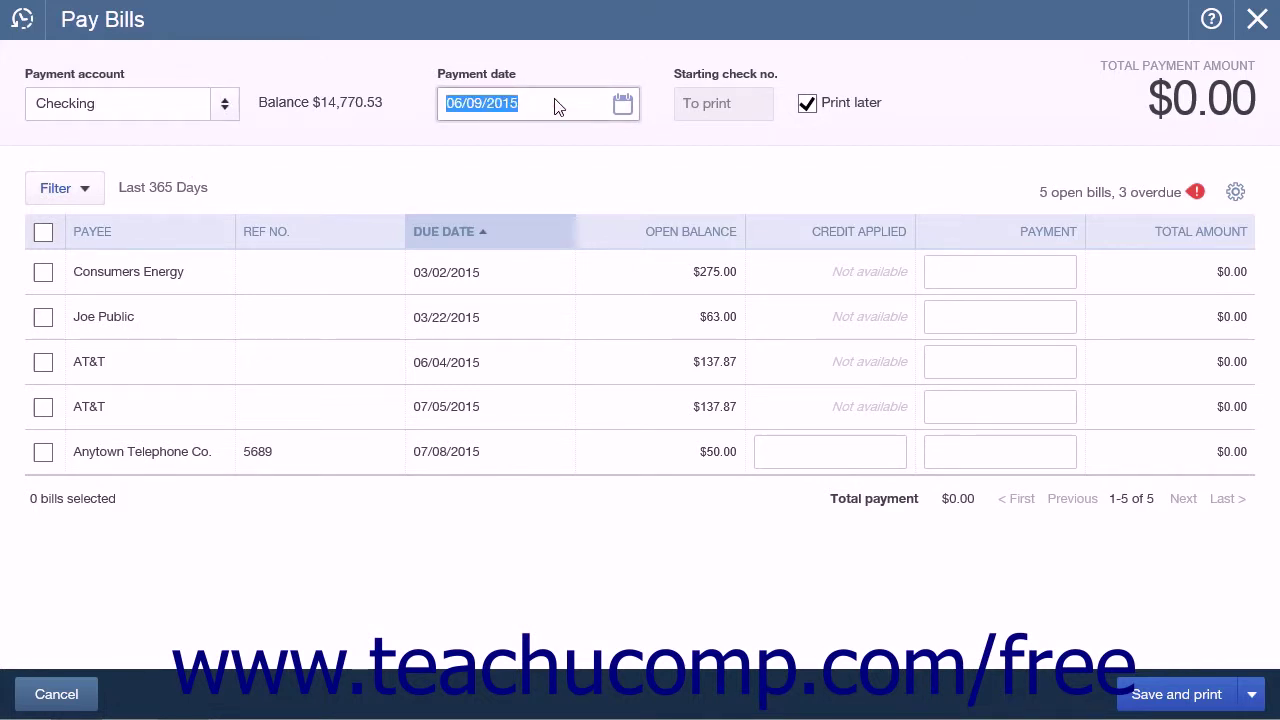
Reveal the starting check number, re-enable Print later, and open the bill filter options
{"action": "left_click", "coordinate": [807, 104]}
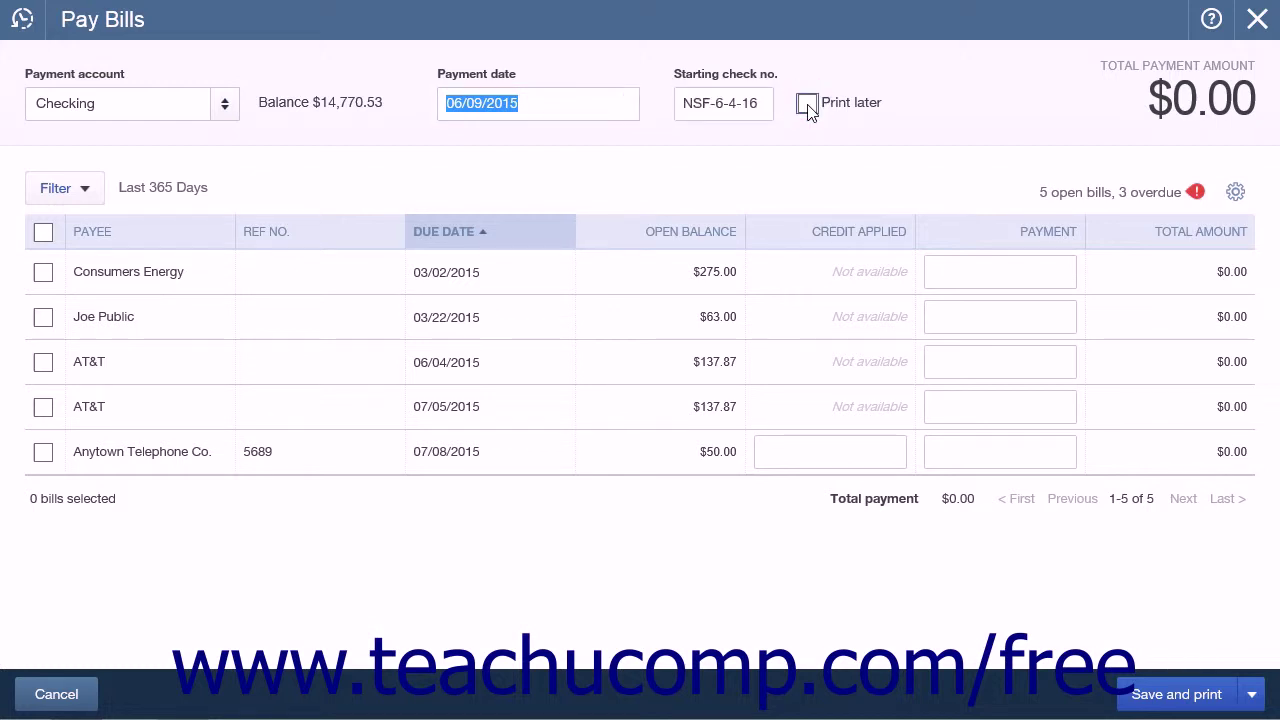
{"action": "left_click_drag", "start_coordinate": [760, 104], "coordinate": [680, 118]}
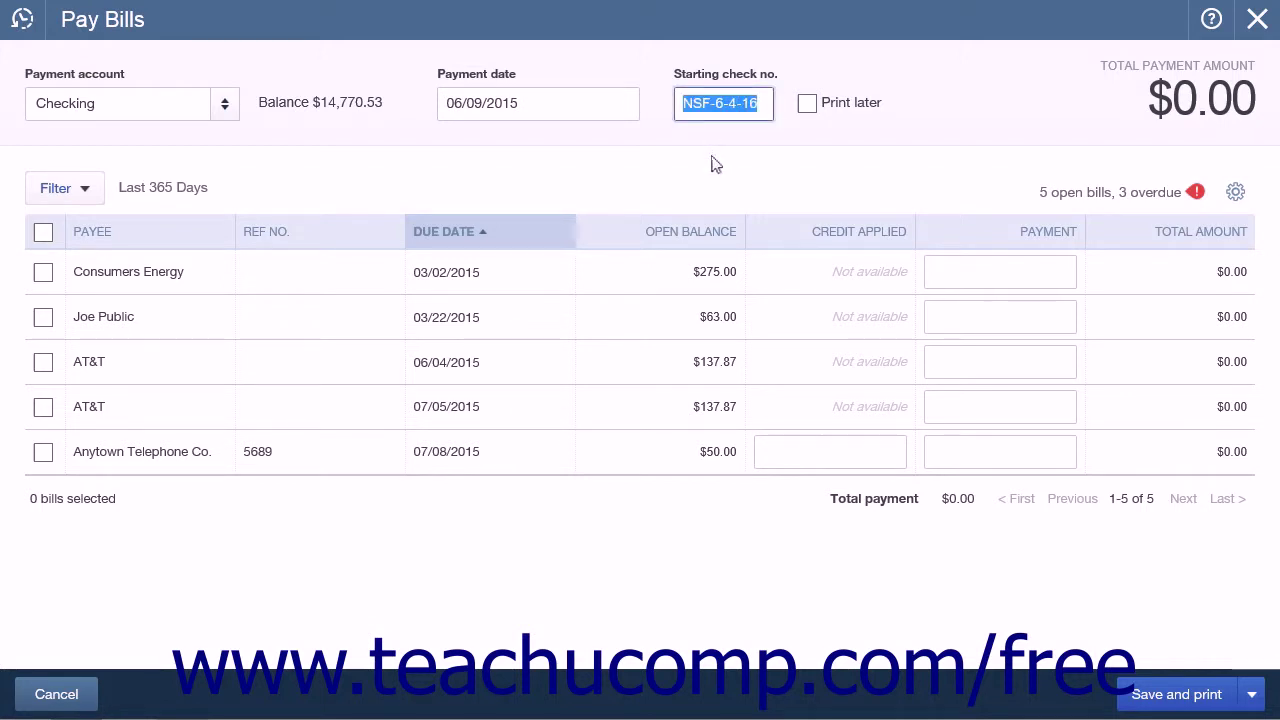
{"action": "left_click", "coordinate": [805, 108]}
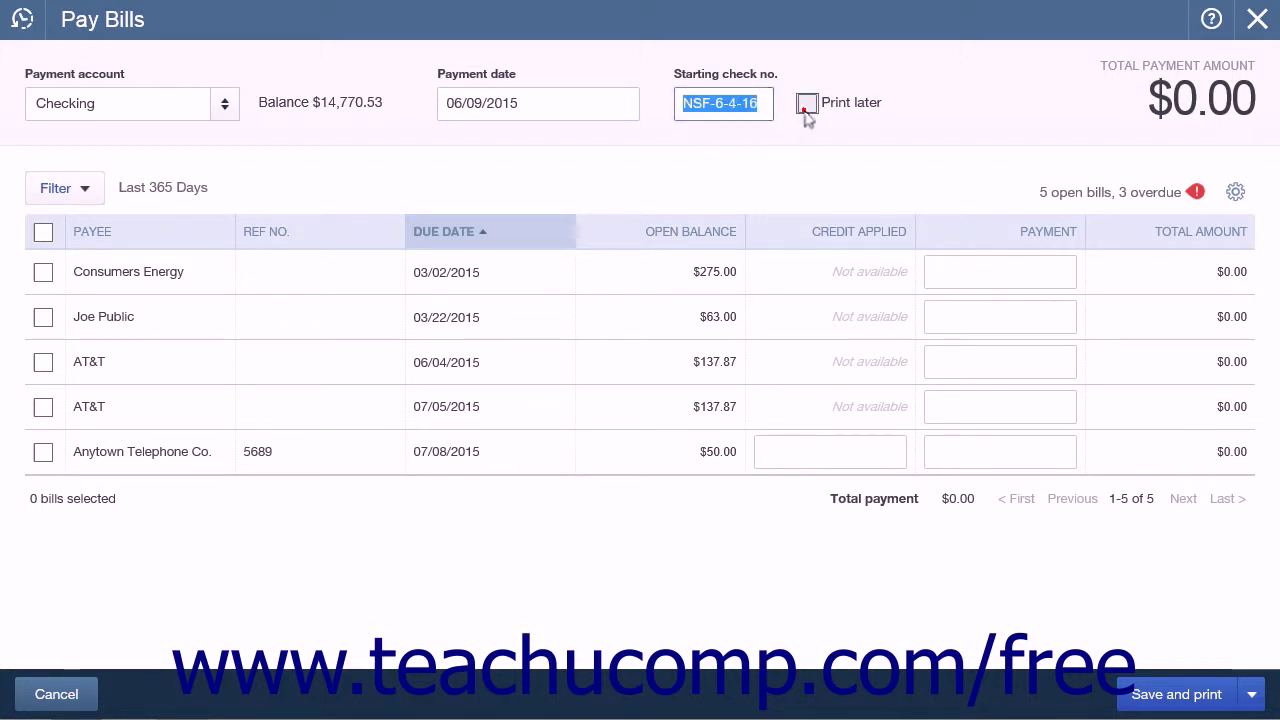
{"action": "left_click", "coordinate": [211, 195]}
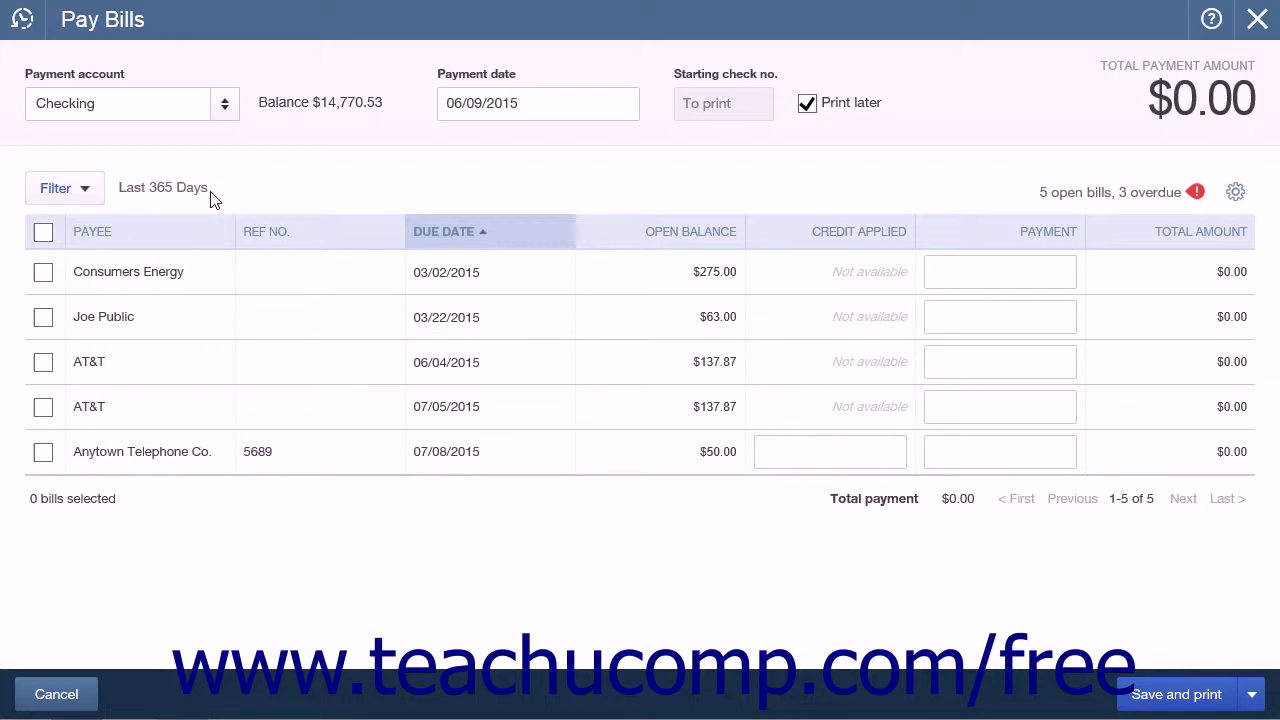
{"action": "left_click", "coordinate": [91, 195]}
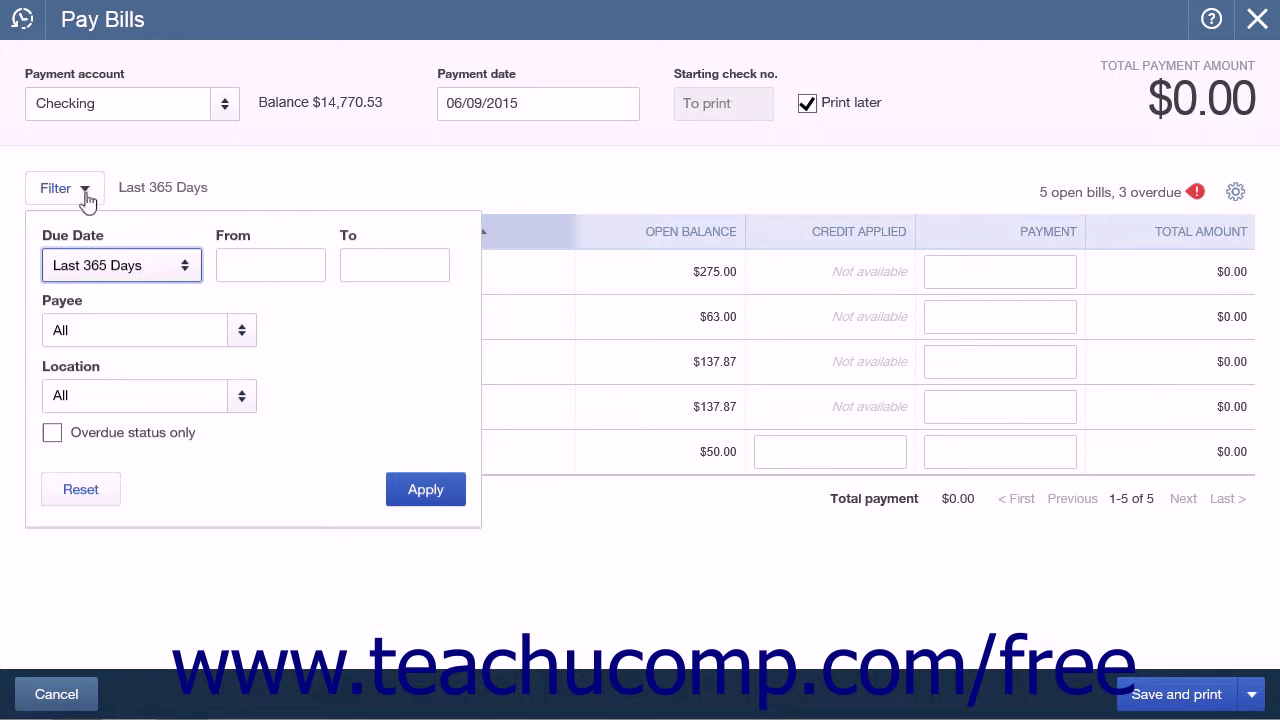
Filter the bills to Overdue status only, review them, then clear the filter
{"action": "left_click", "coordinate": [187, 263]}
{"action": "left_click", "coordinate": [190, 274]}
{"action": "left_click", "coordinate": [187, 265]}
{"action": "left_click", "coordinate": [191, 275]}
{"action": "left_click", "coordinate": [58, 436]}
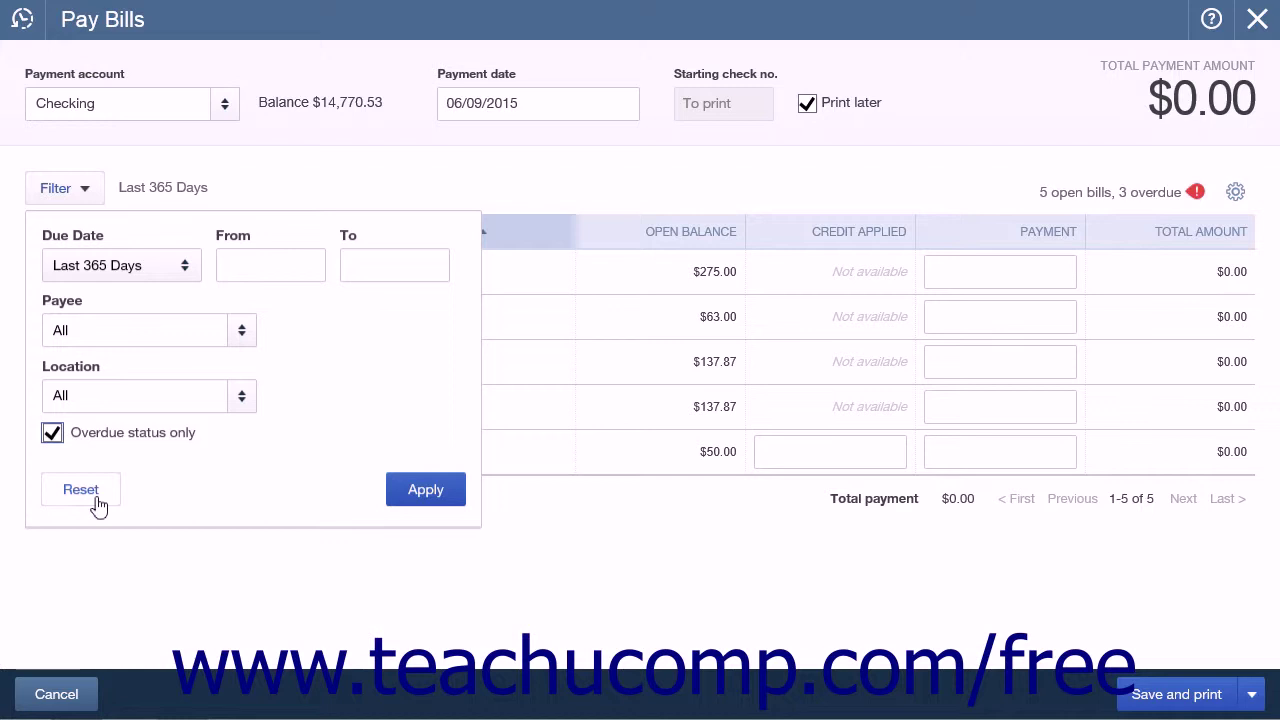
{"action": "left_click", "coordinate": [432, 494]}
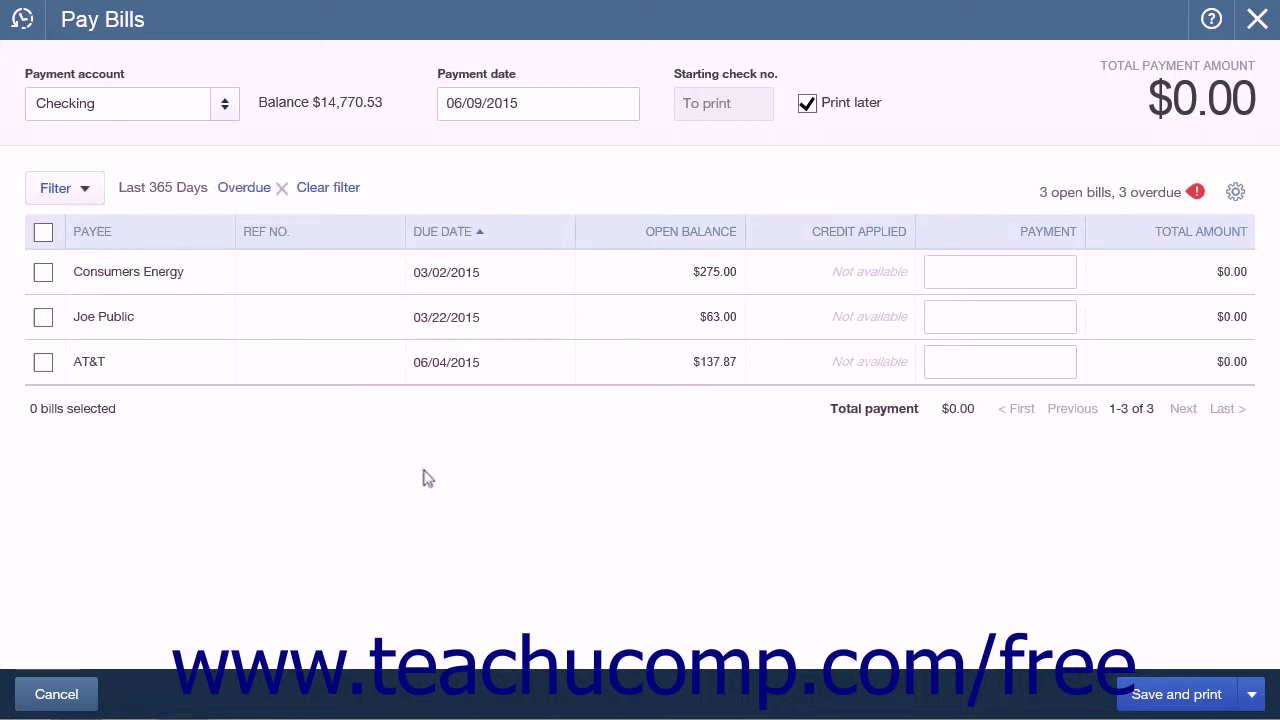
{"action": "left_click", "coordinate": [283, 189]}
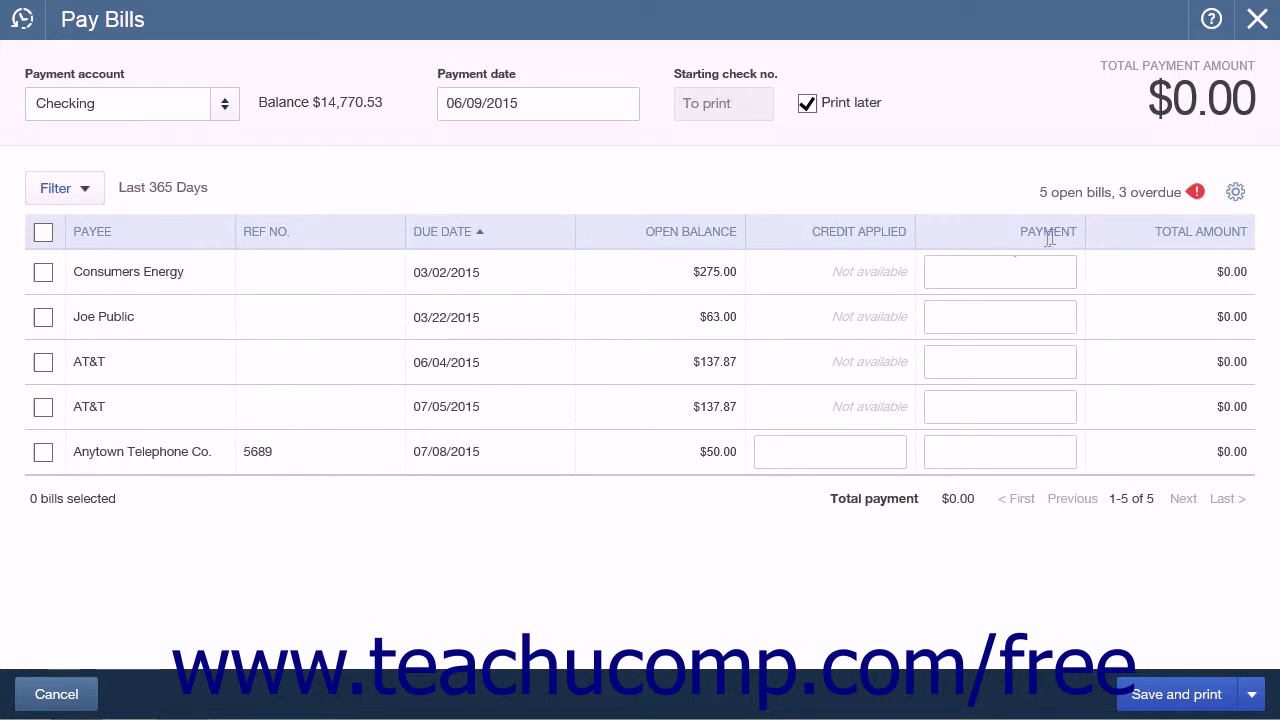
{"action": "left_click", "coordinate": [165, 232]}
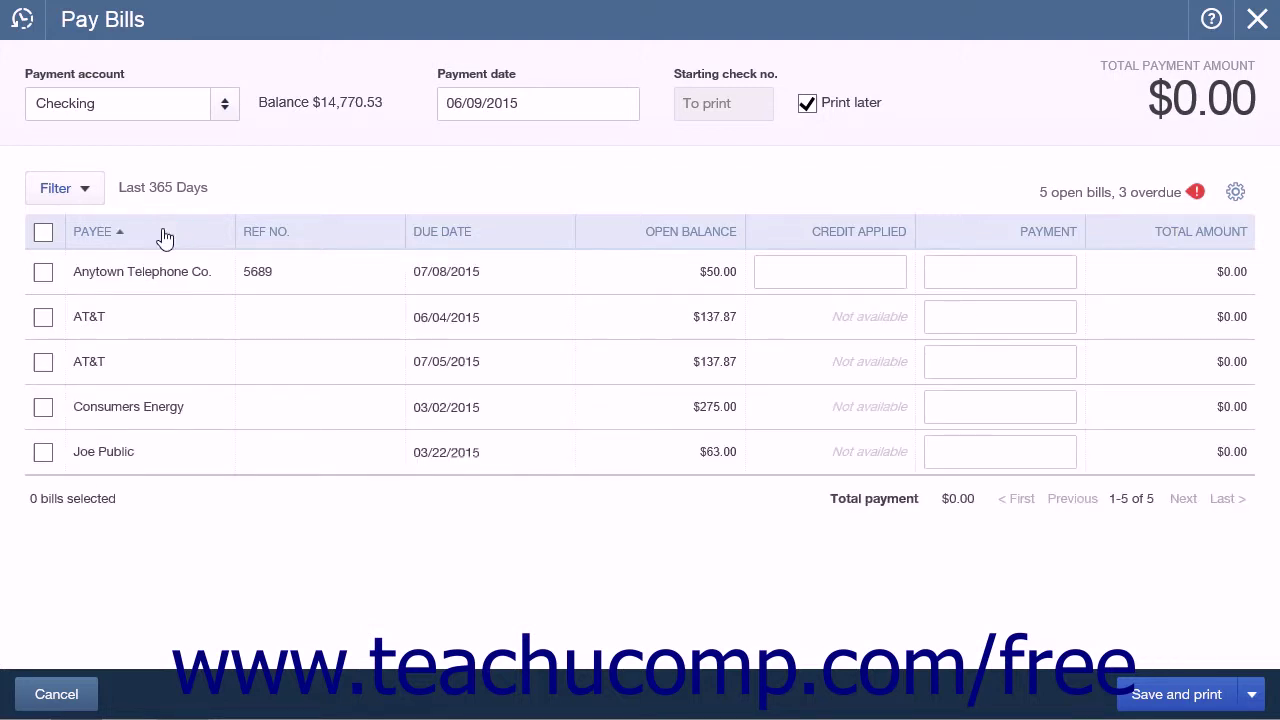
{"action": "left_click", "coordinate": [165, 235]}
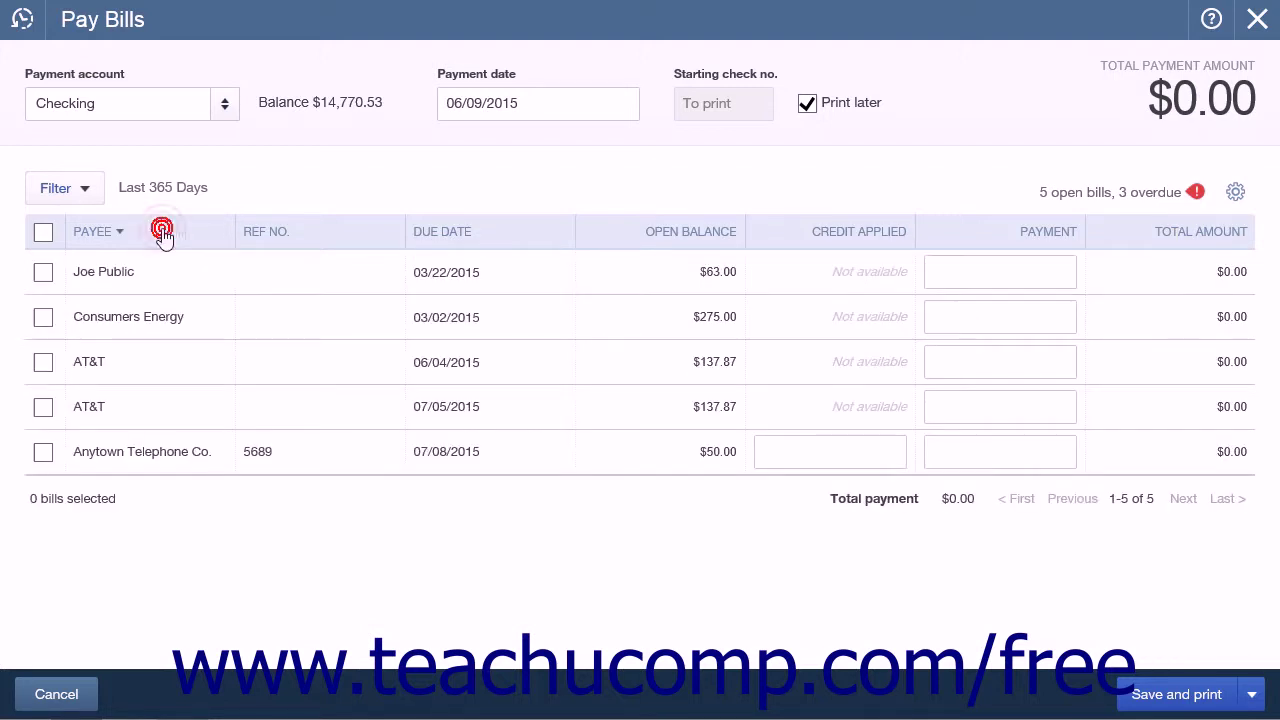
{"action": "left_click", "coordinate": [677, 234]}
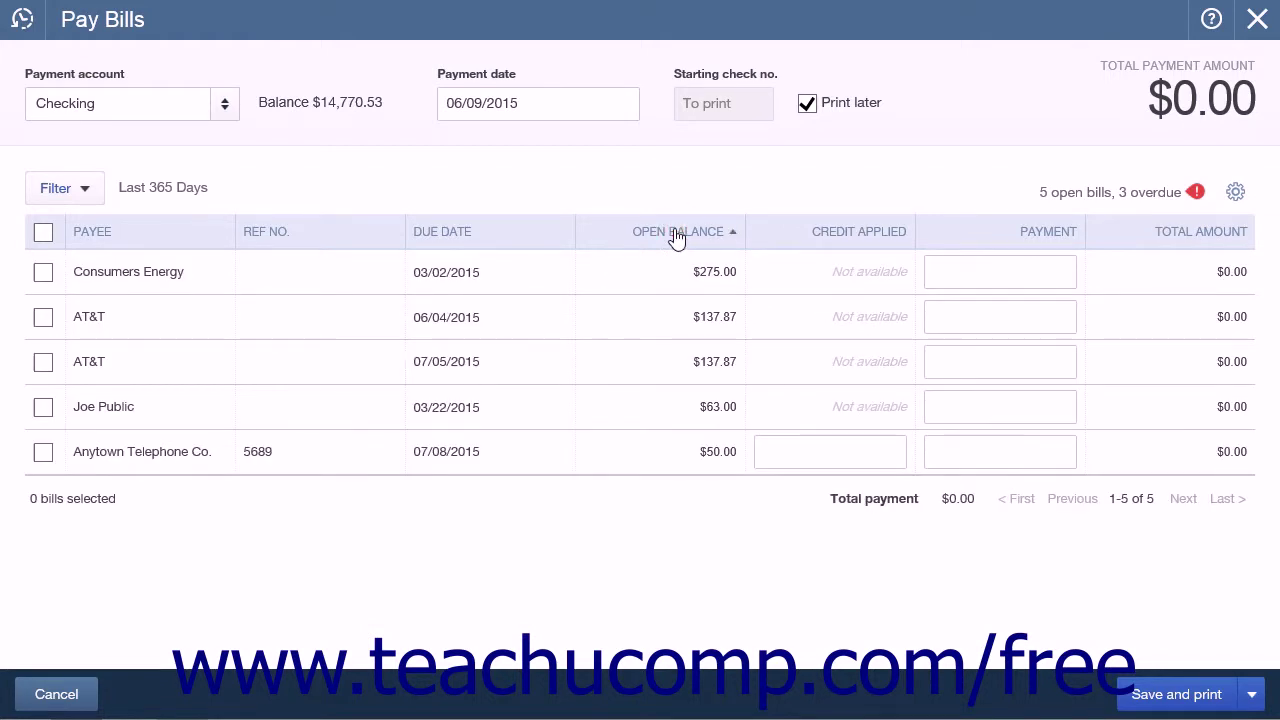
{"action": "left_click", "coordinate": [677, 236]}
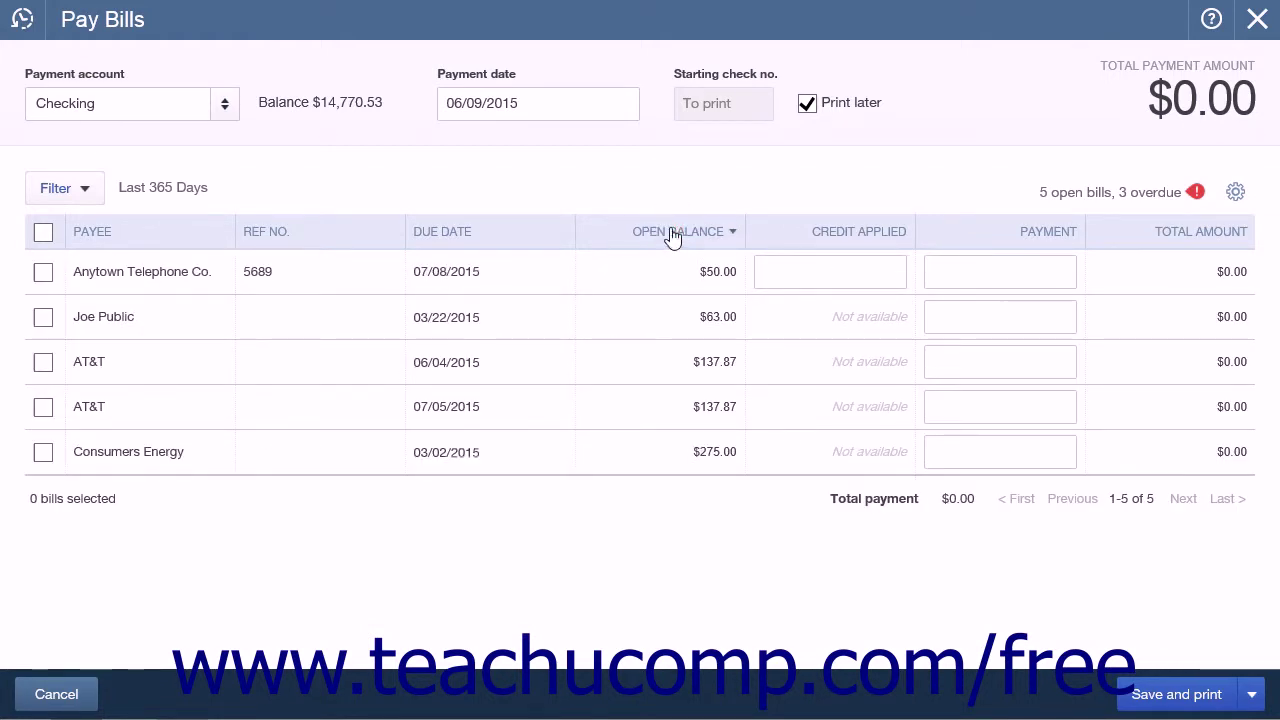
{"action": "left_click", "coordinate": [530, 244]}
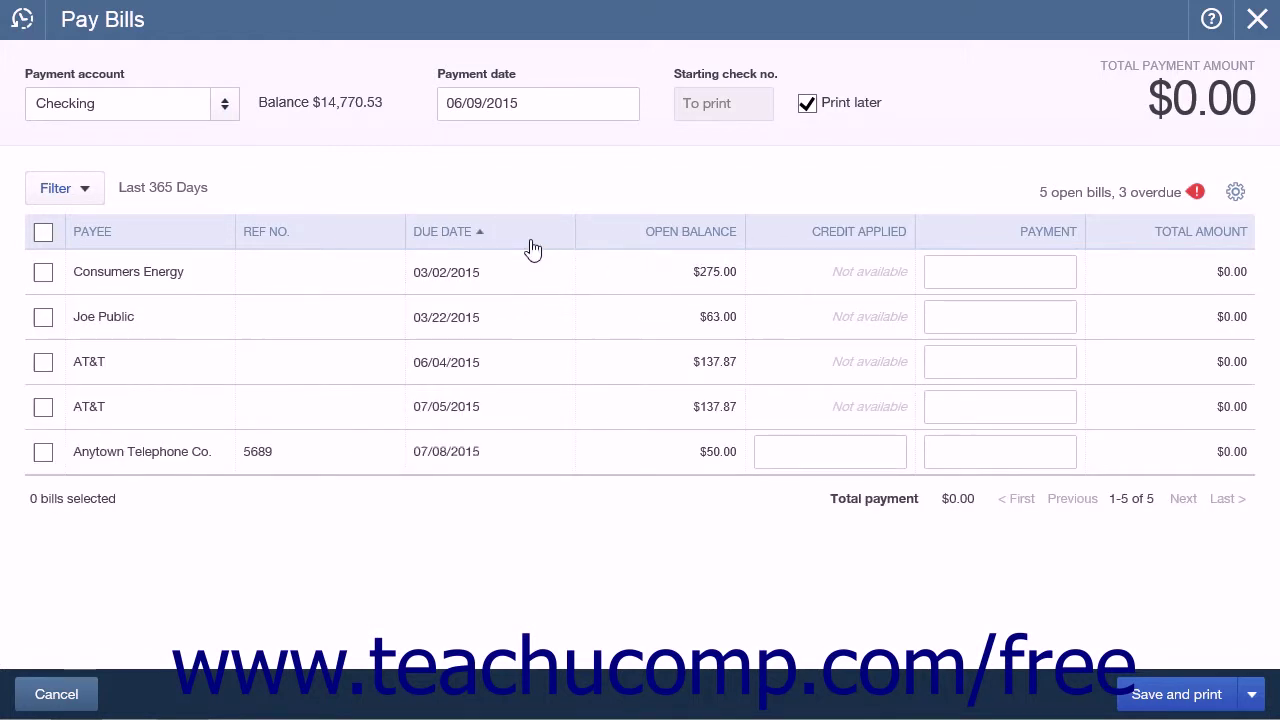
{"action": "left_click", "coordinate": [533, 248]}
{"action": "left_click", "coordinate": [533, 248]}
Leave only the Consumers Energy bill checked for a full $275.00 payment
{"action": "left_click", "coordinate": [43, 453]}
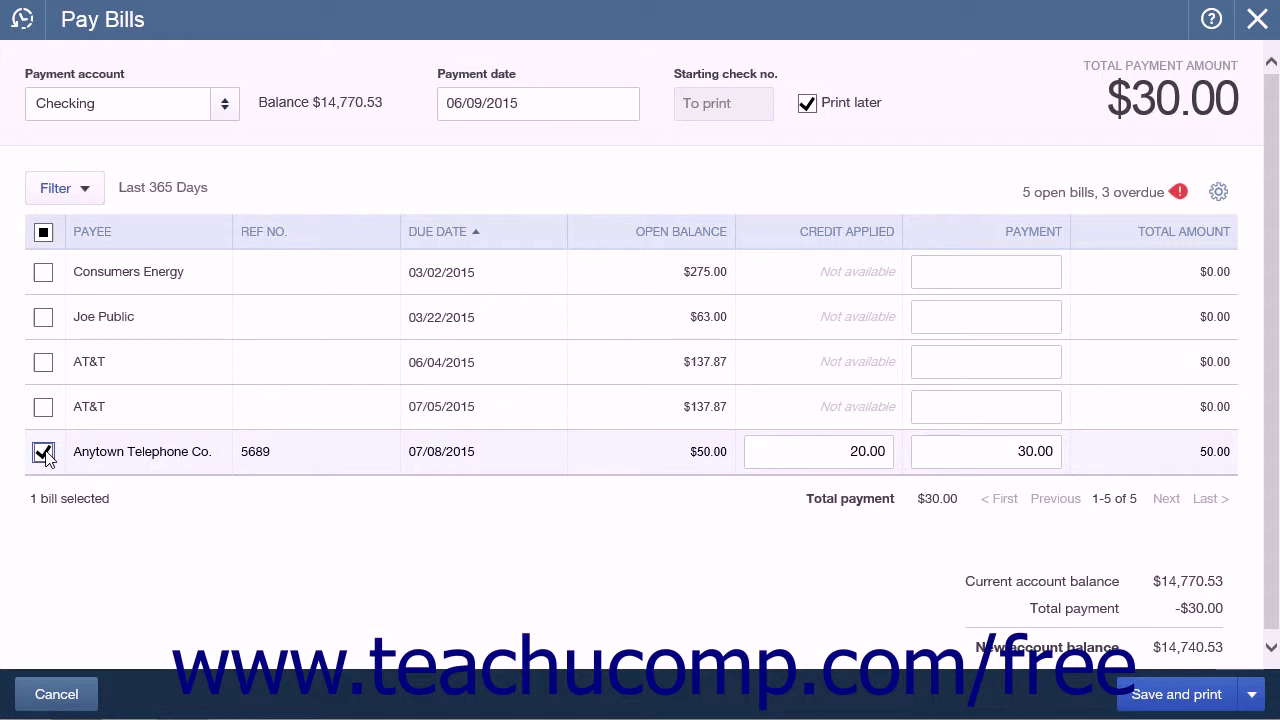
{"action": "left_click", "coordinate": [43, 233]}
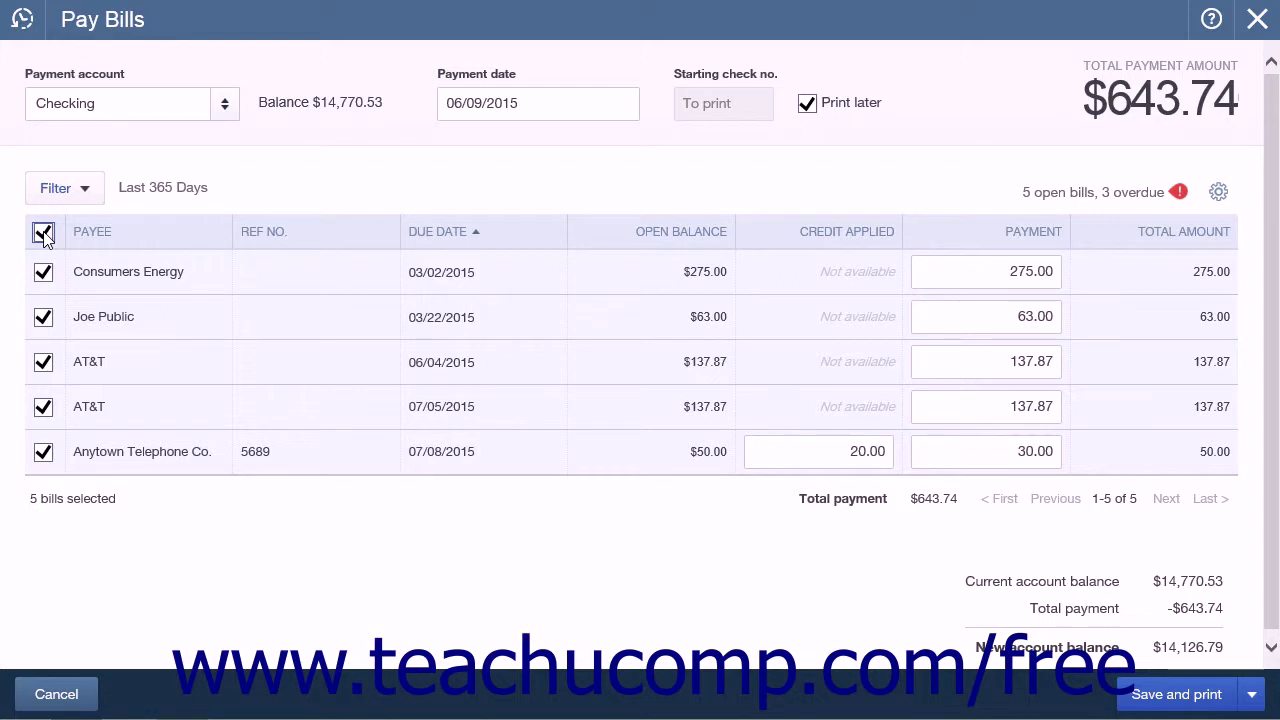
{"action": "left_click", "coordinate": [43, 233]}
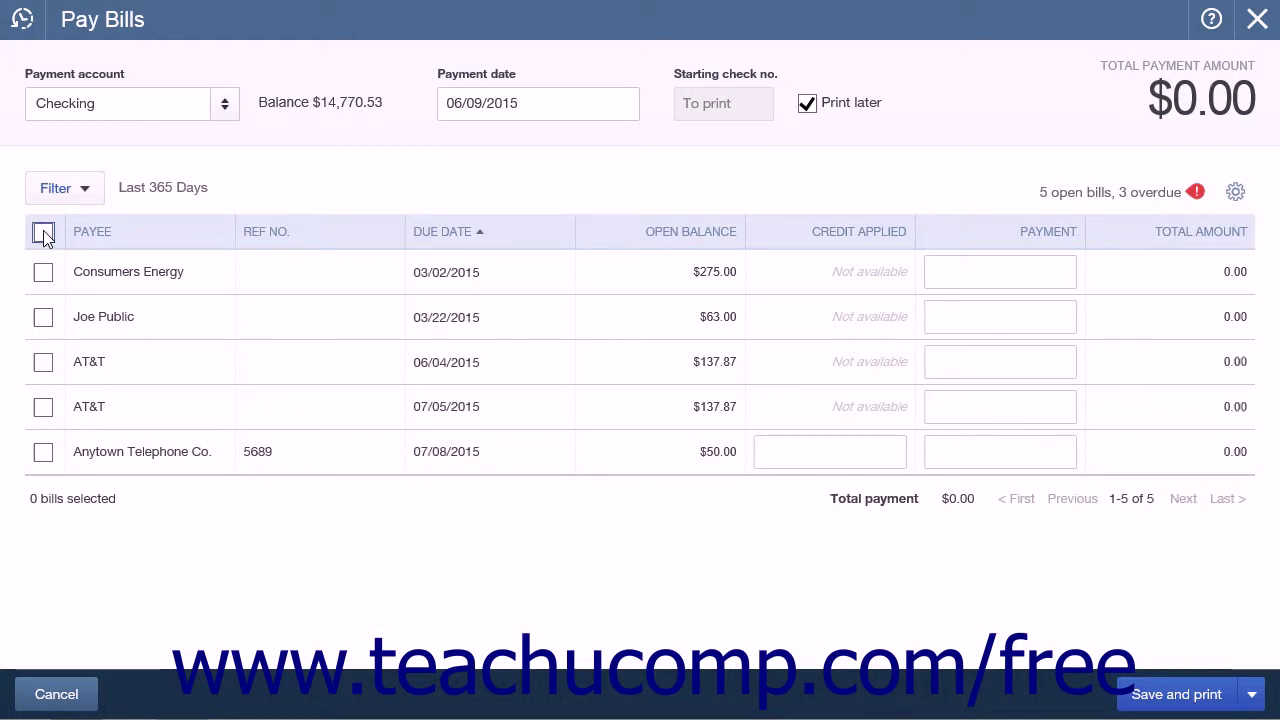
{"action": "left_click", "coordinate": [43, 273]}
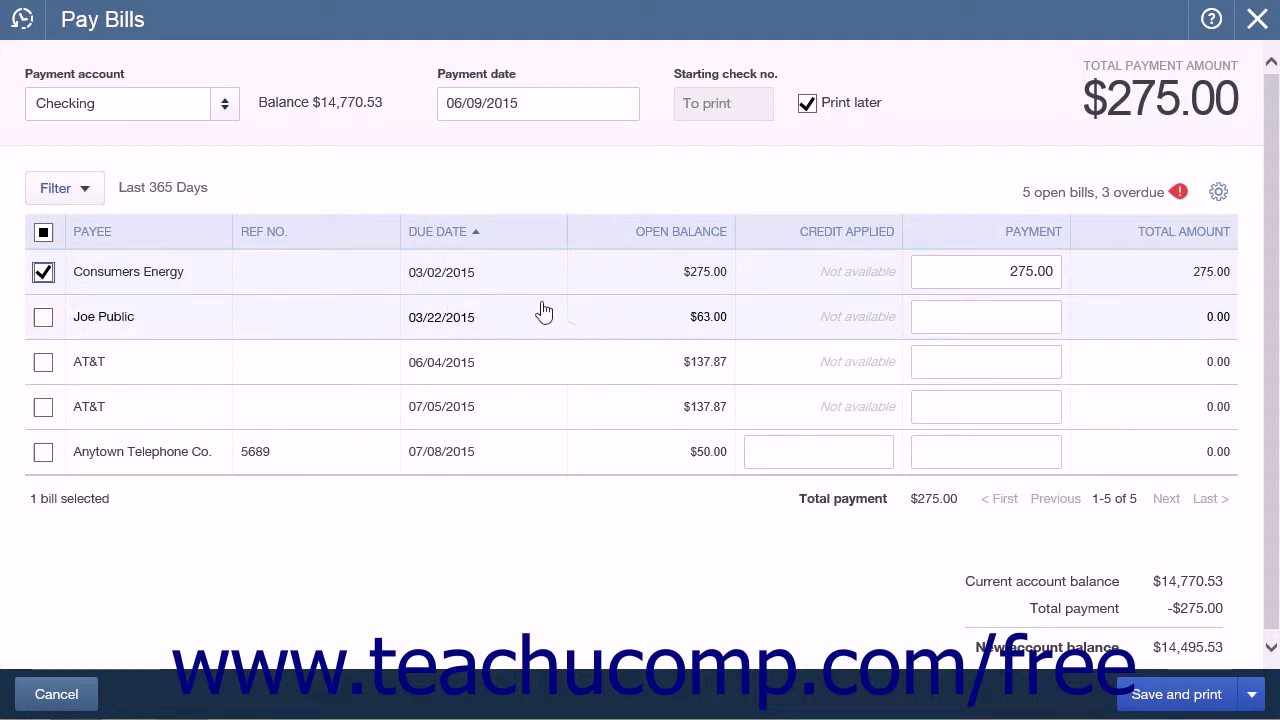
{"action": "left_click", "coordinate": [975, 276]}
{"action": "double_click", "coordinate": [975, 276]}
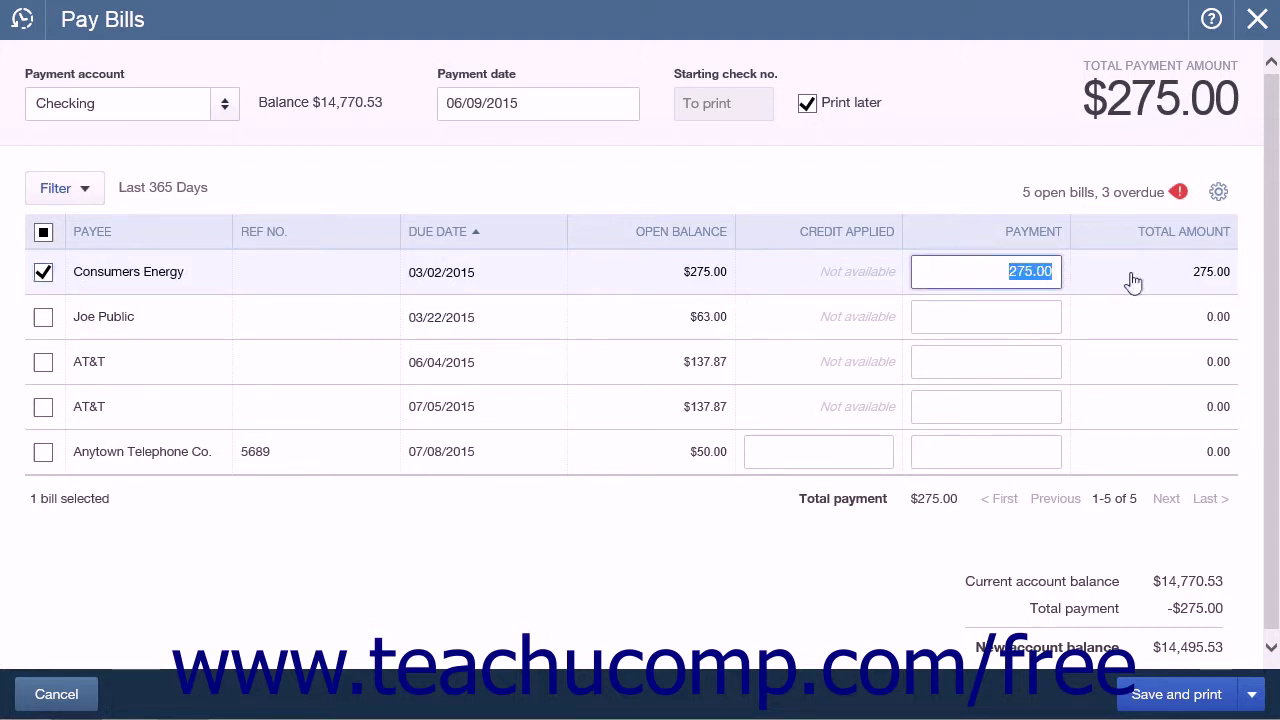
{"action": "type", "text": "200.00"}
{"action": "left_click", "coordinate": [1009, 326]}
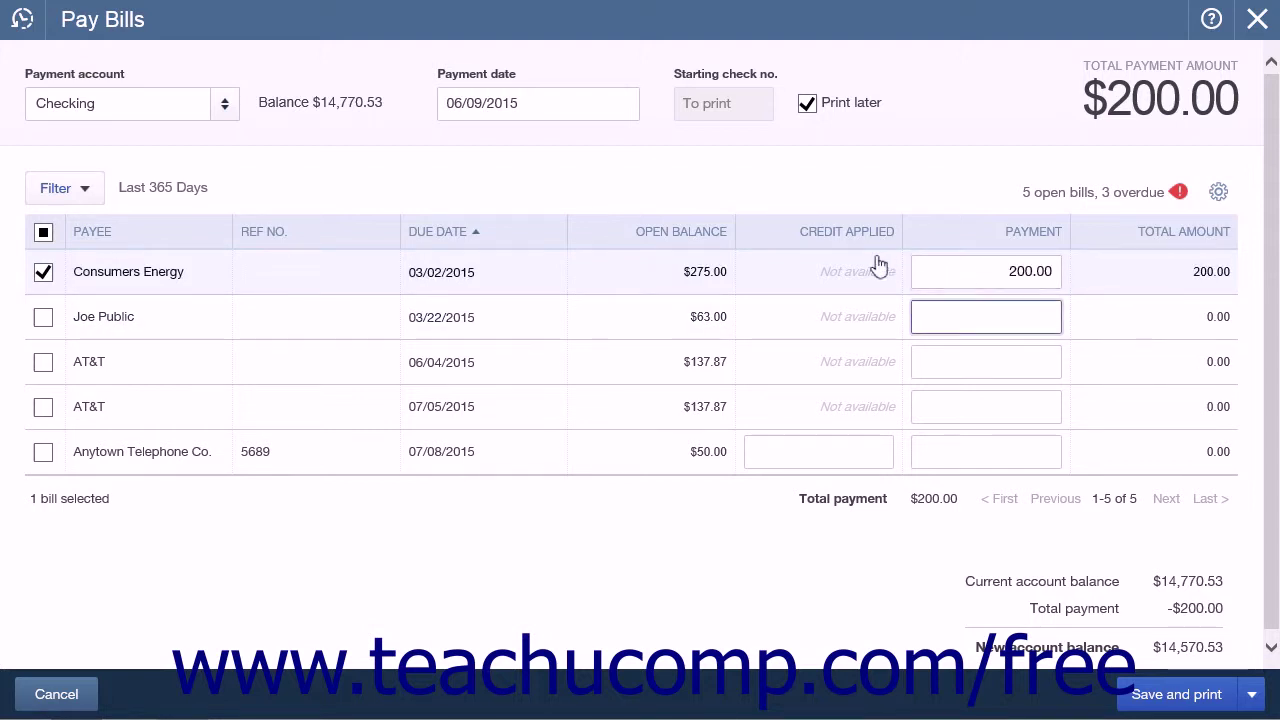
{"action": "left_click", "coordinate": [42, 272]}
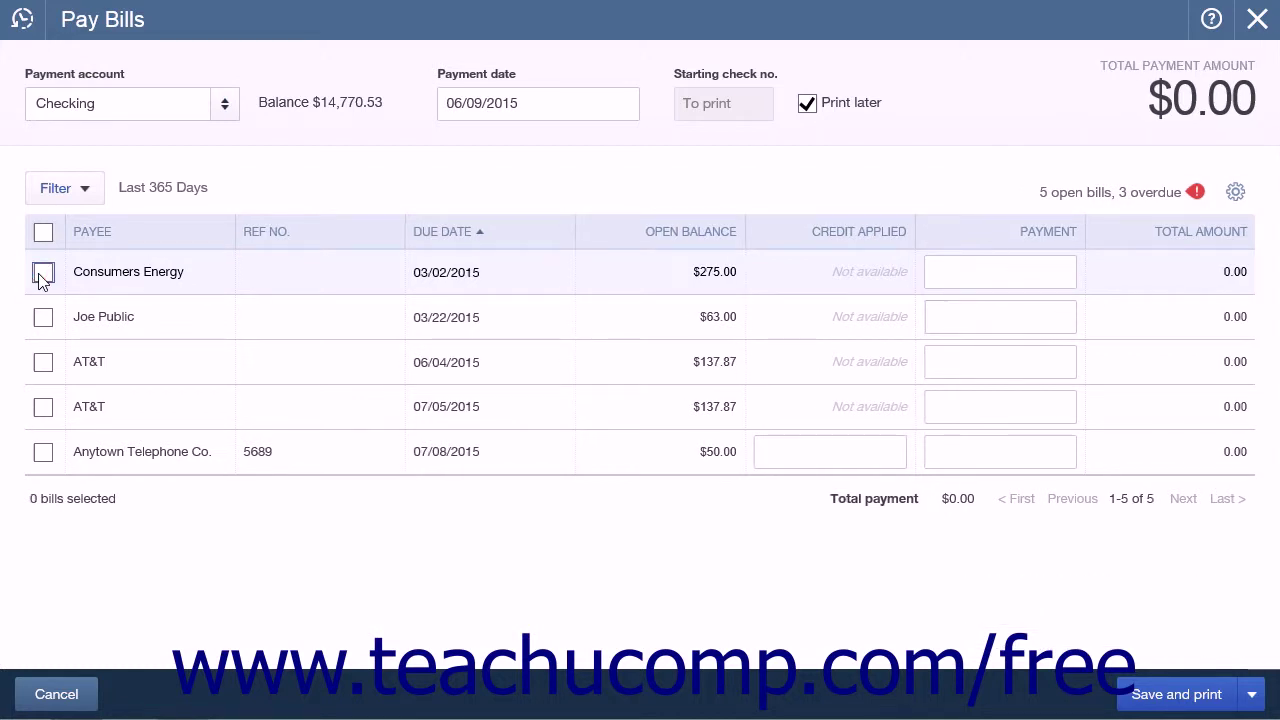
{"action": "left_click", "coordinate": [42, 272]}
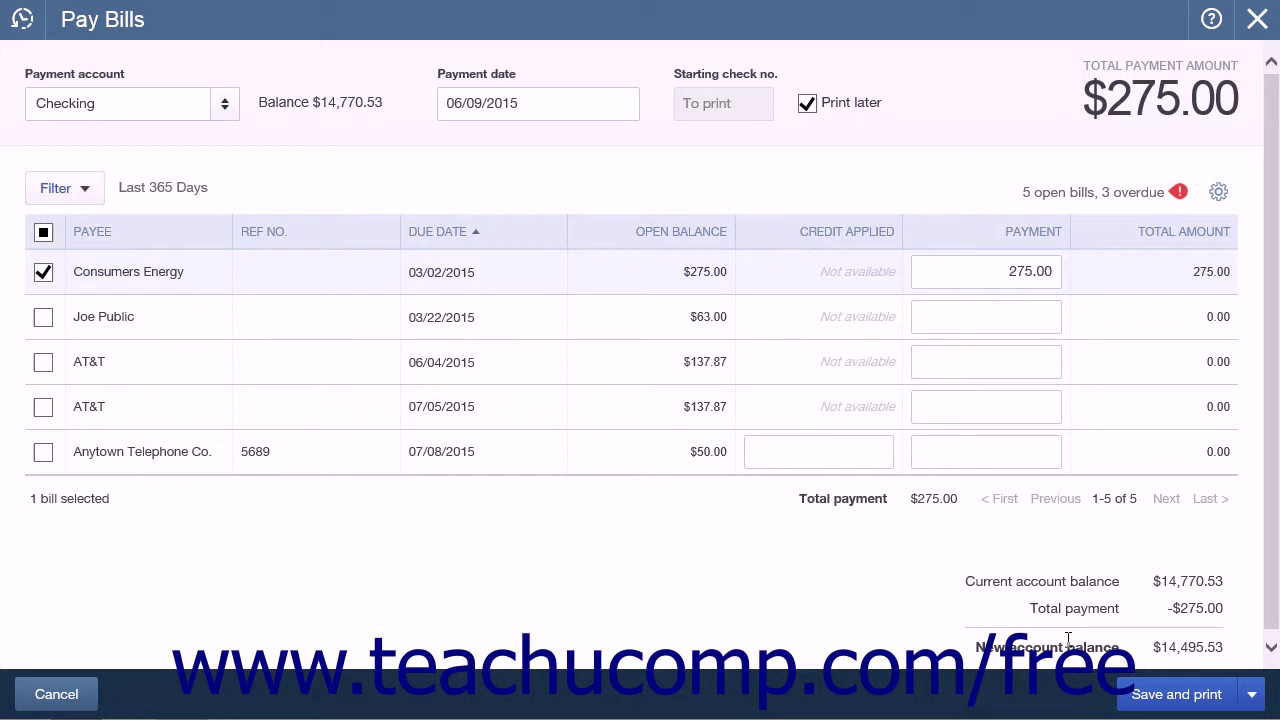
{"action": "left_click", "coordinate": [1253, 686]}
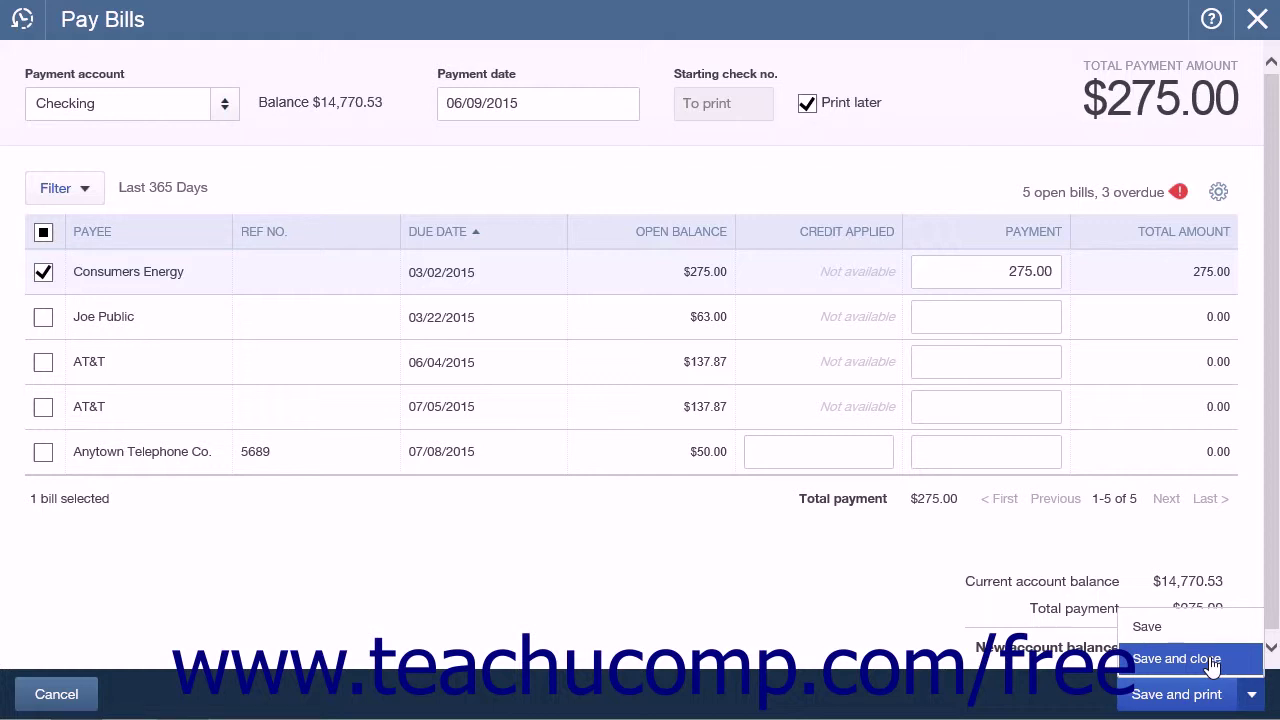
{"action": "left_click", "coordinate": [1177, 659]}
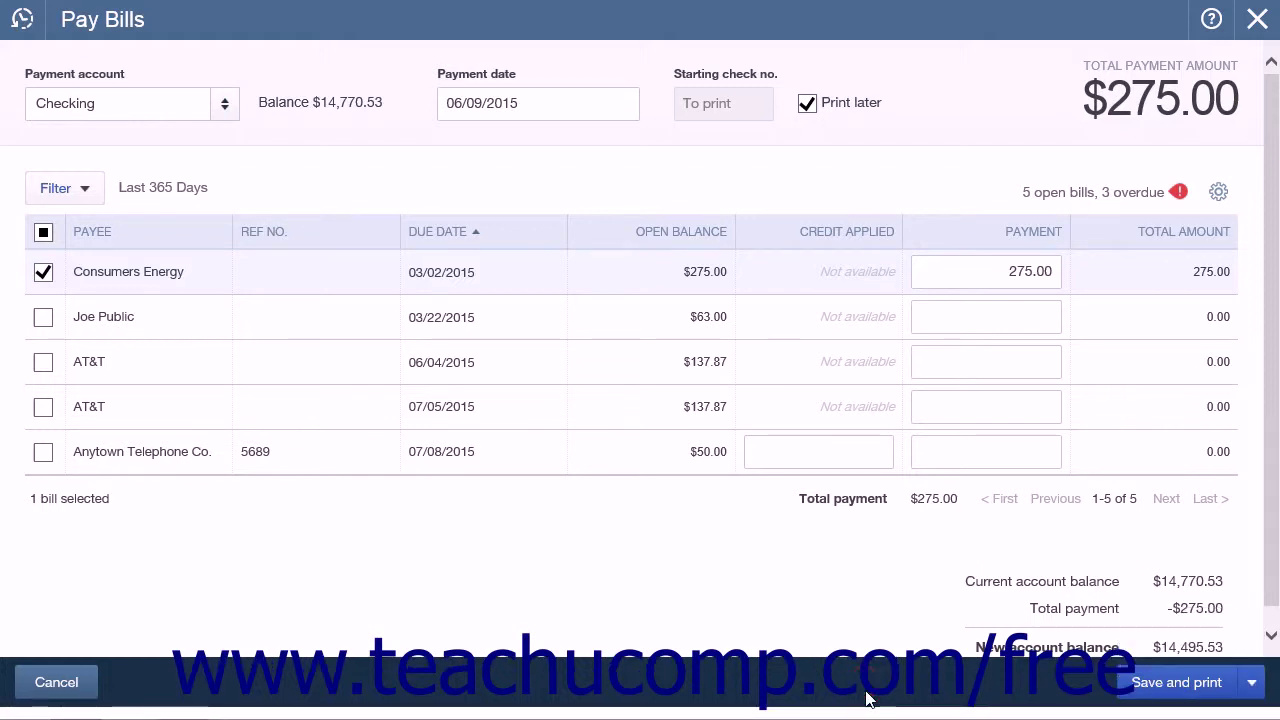